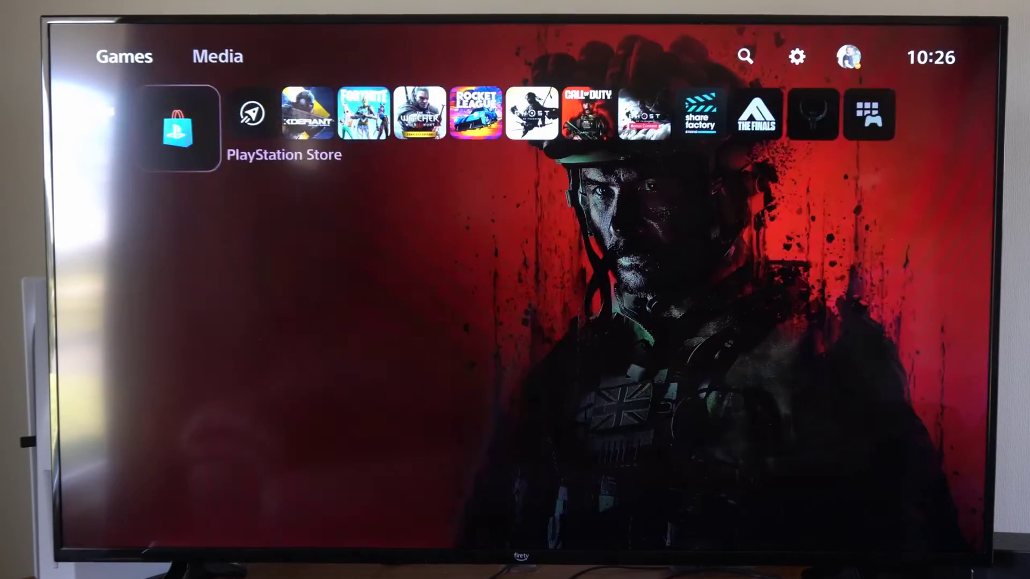
Step: Reach the gear icon on the home screen, enter Settings and move down toward Storage
key(Right)
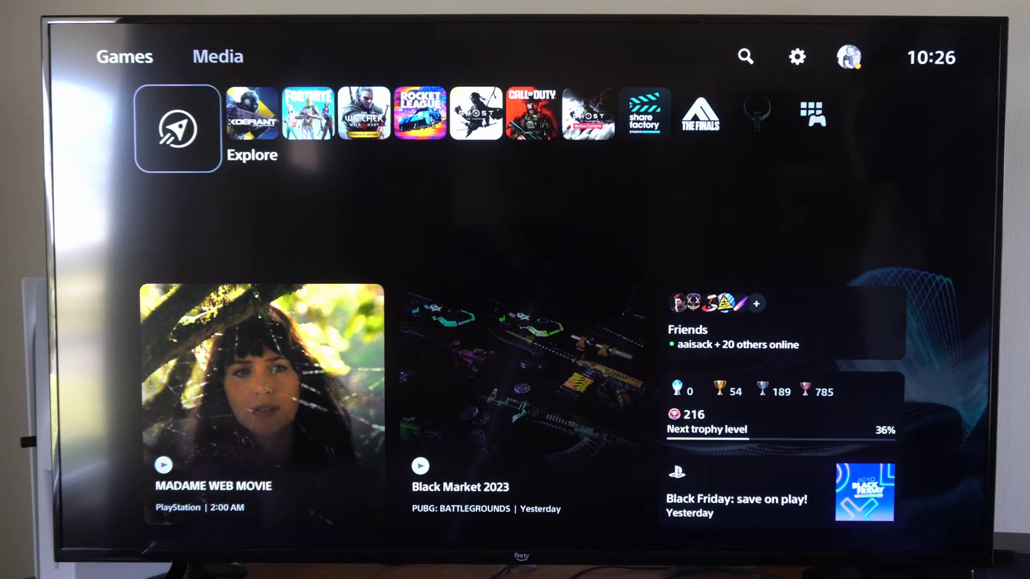
key(Right)
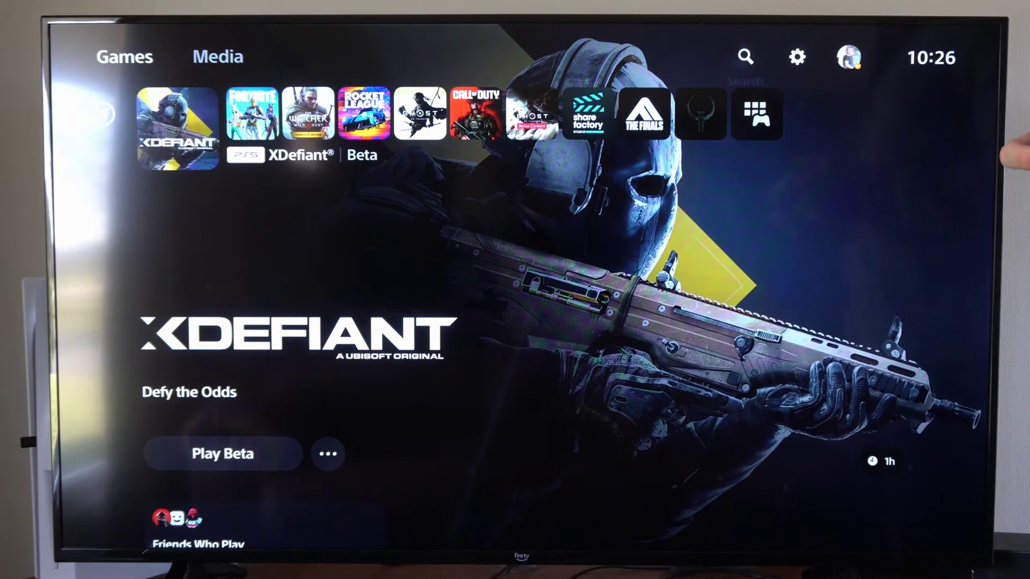
key(Return)
key(Down)
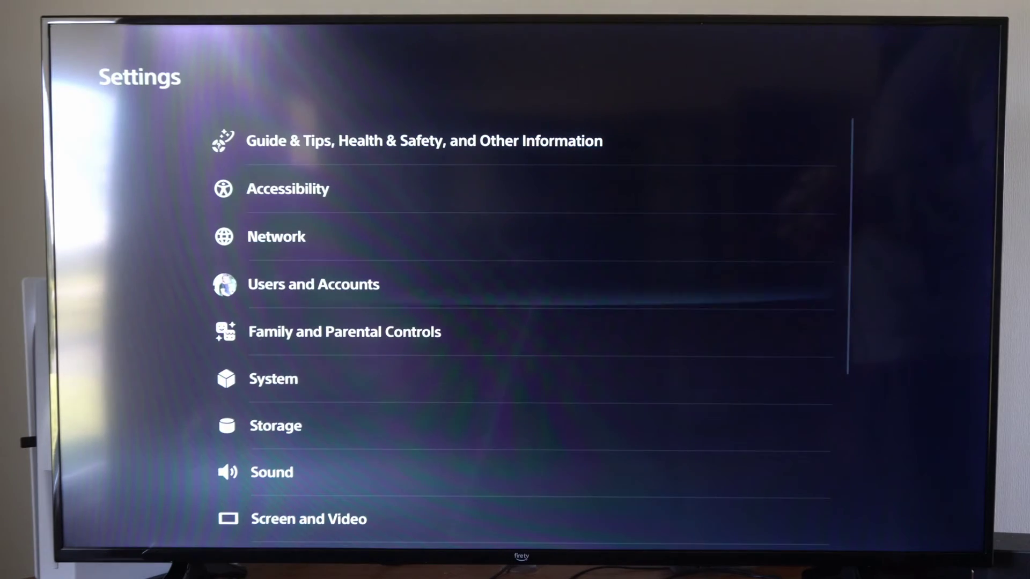
key(Down)
key(Down)
key(Down)
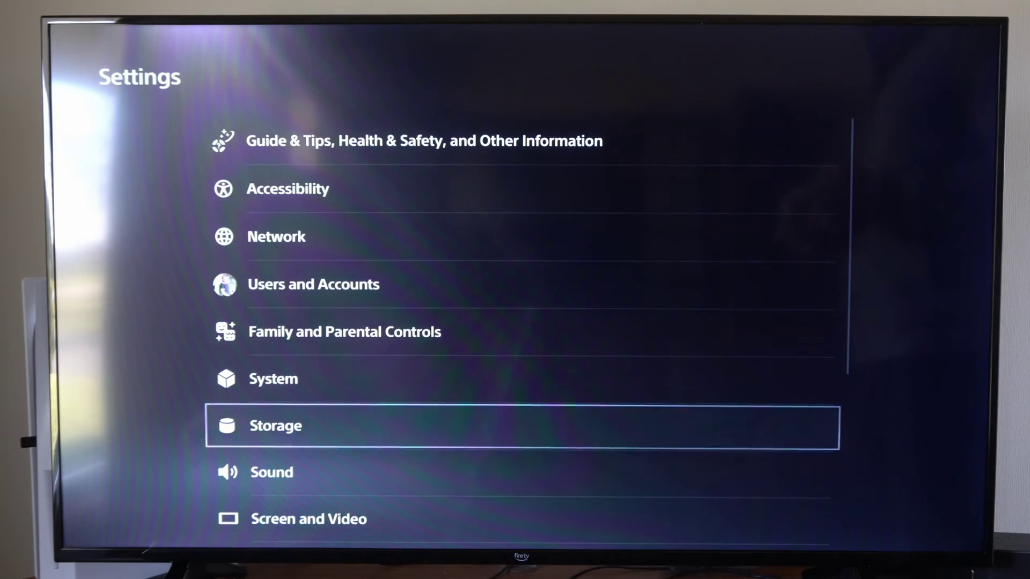
Step: Enter Storage and select M.2 SSD Storage, showing 279.7 GB free of 1.01 TB
key(Return)
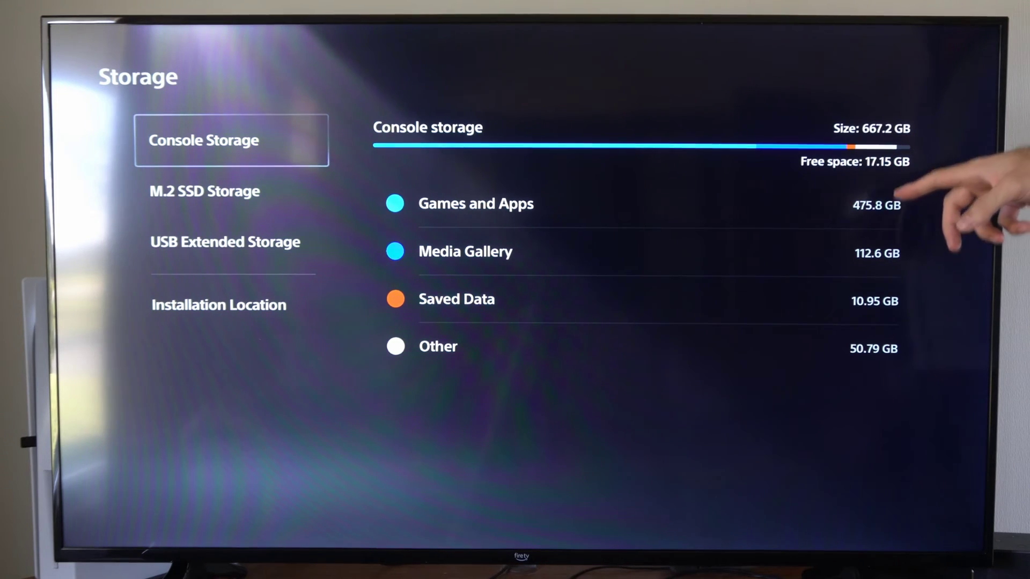
key(Down)
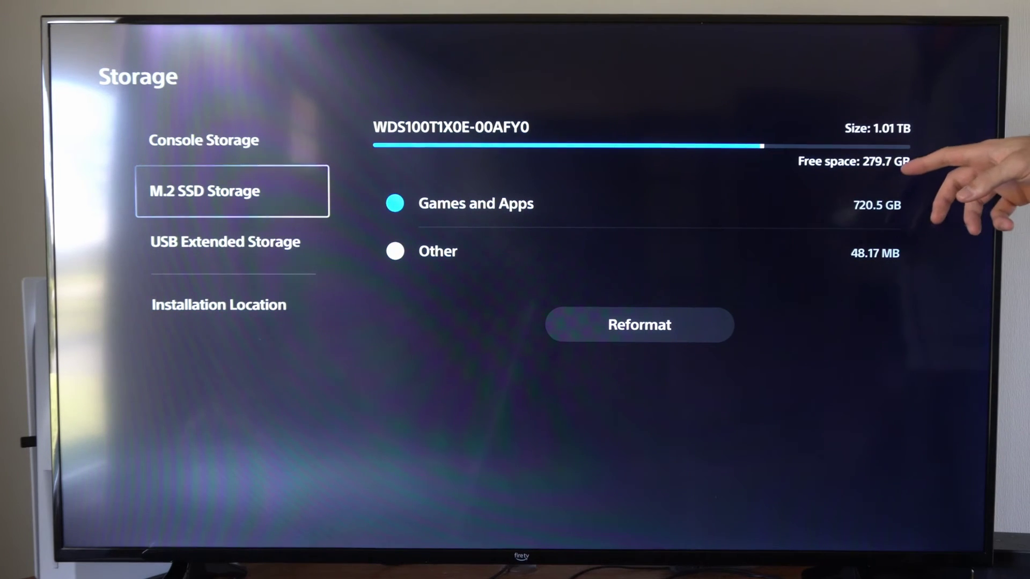
Step: Switch back to Console Storage (17.15 GB free of 667.2 GB) and highlight its Games and Apps row
key(Right)
key(Left)
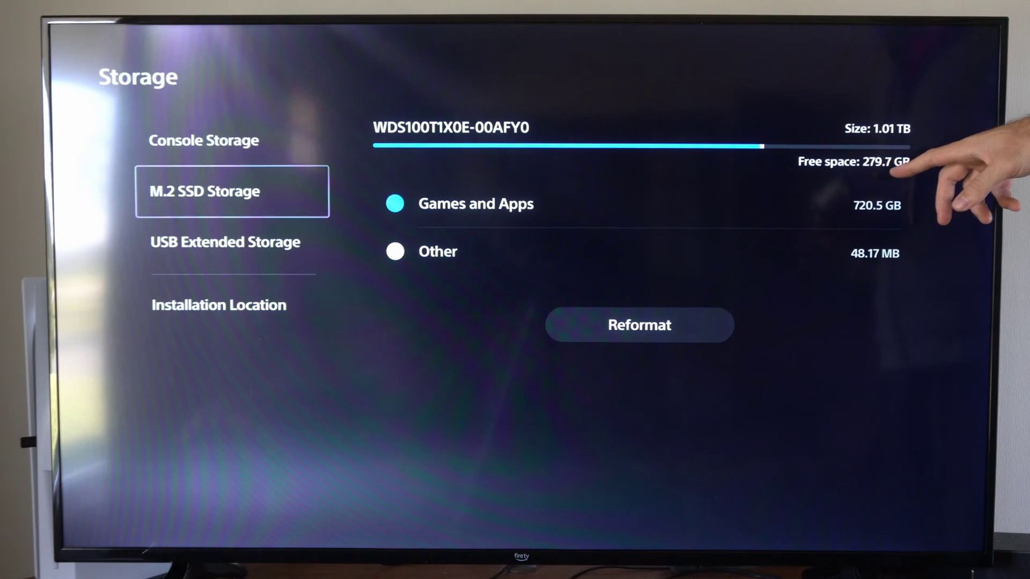
key(Up)
key(Right)
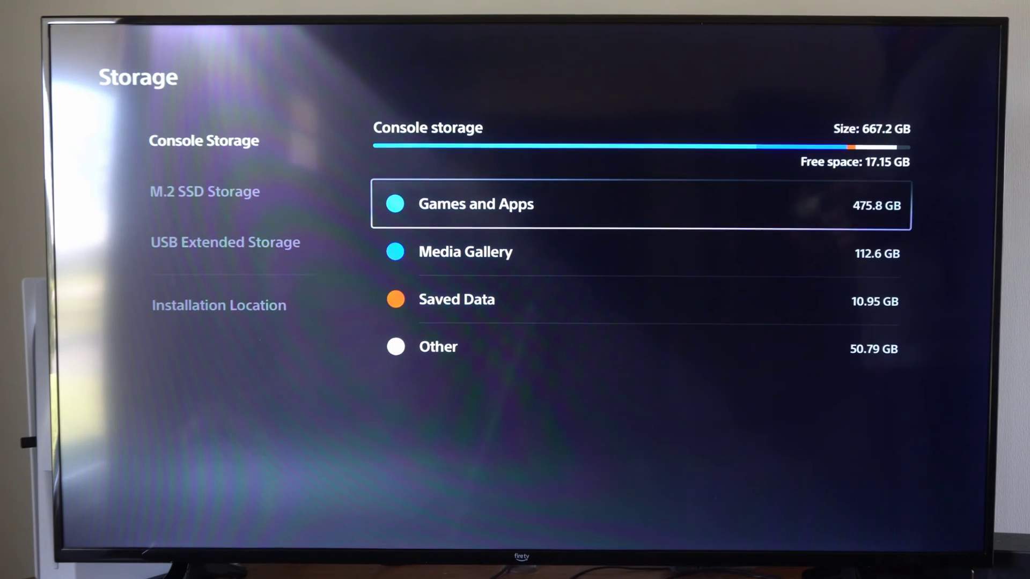
Step: In the Games and Apps list, choose Select Items to Delete and check Grand Theft Auto V (100.2 GB)
key(Return)
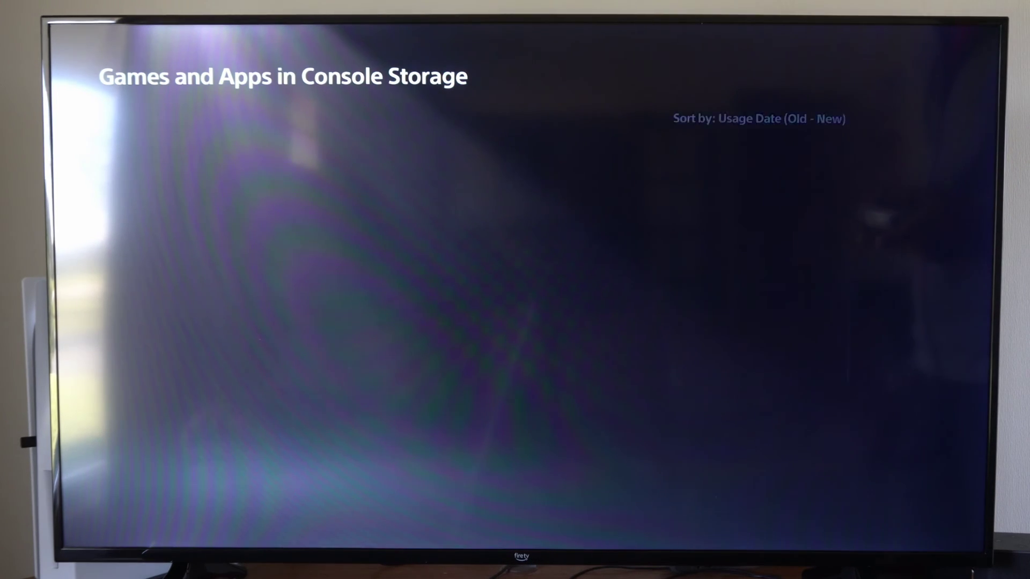
key(Down)
key(Down)
key(Down)
key(Down)
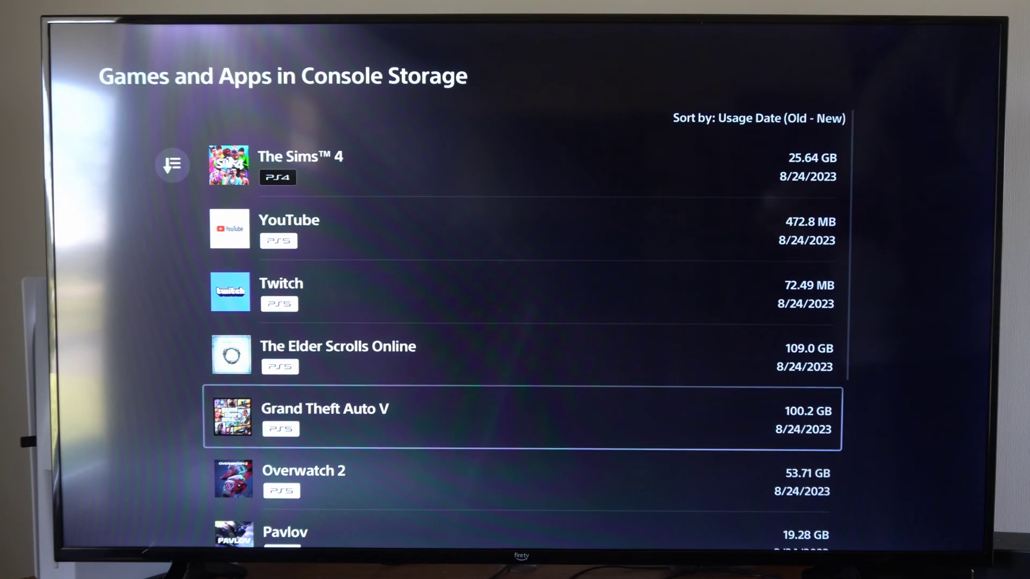
key(Down)
key(Up)
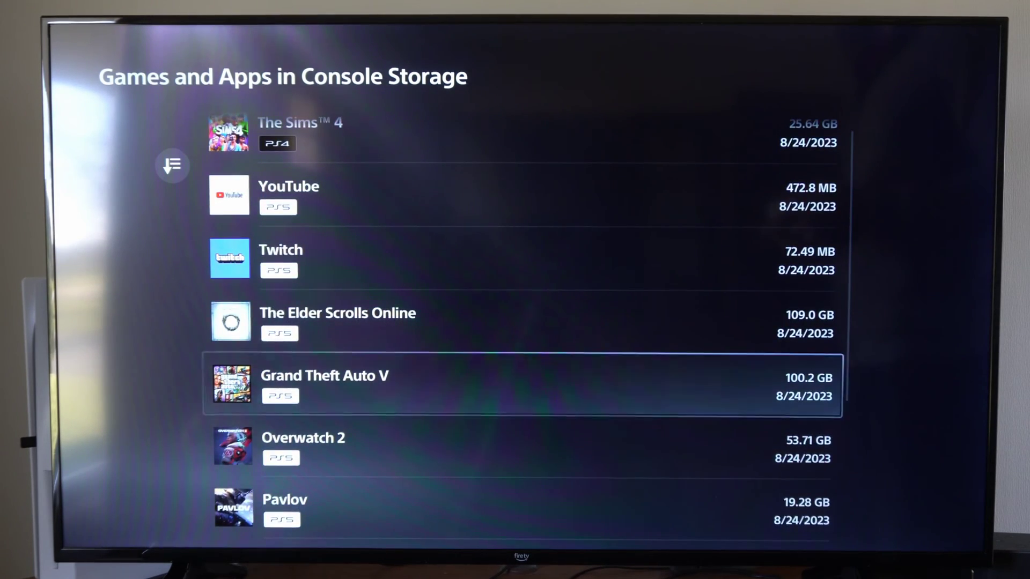
key(Menu)
key(Up)
key(Return)
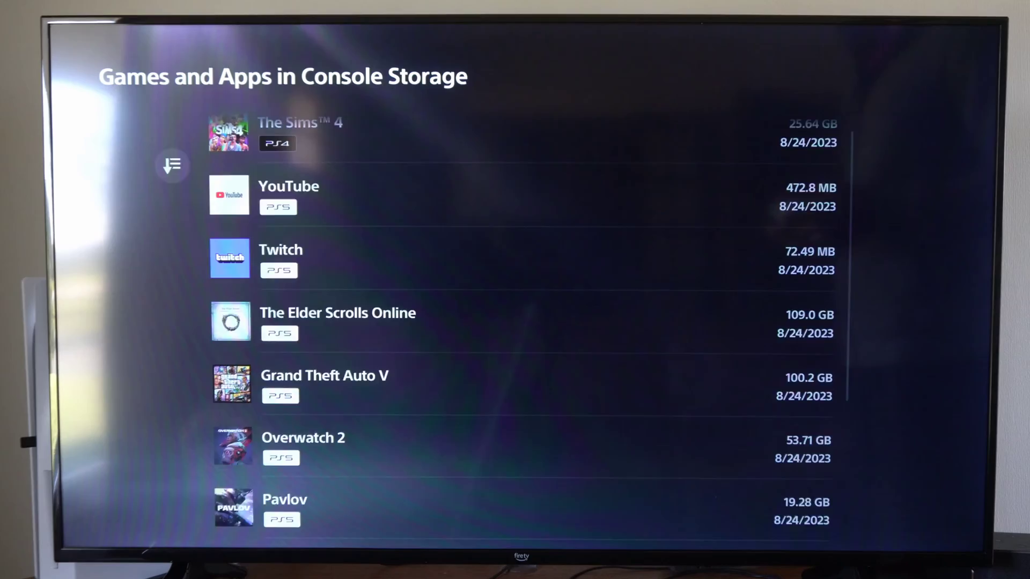
Step: Browse the delete list past Overwatch 2 and Walkabout Mini Golf to the Delete button without confirming
key(Down)
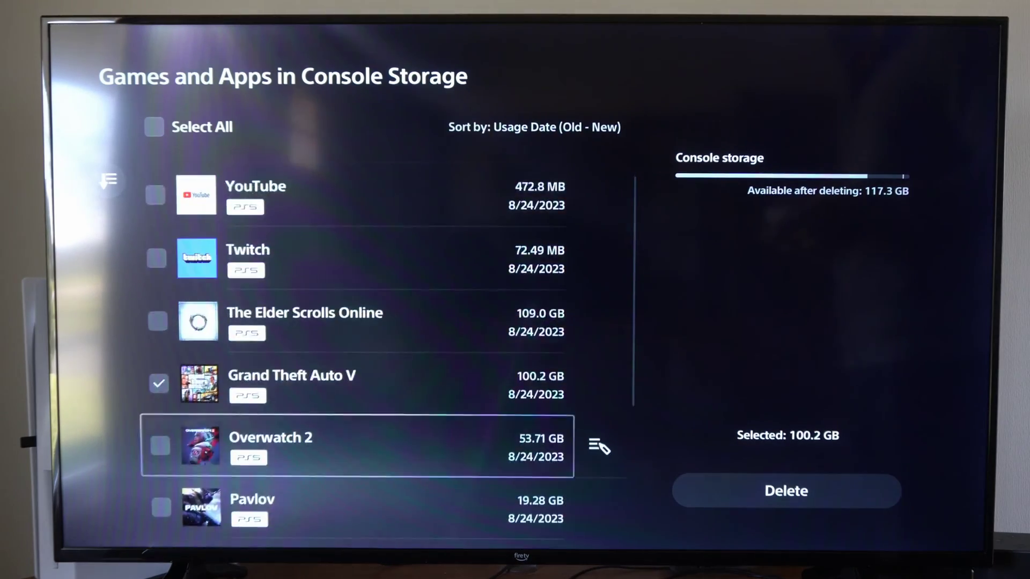
key(Up)
key(Down)
key(Down)
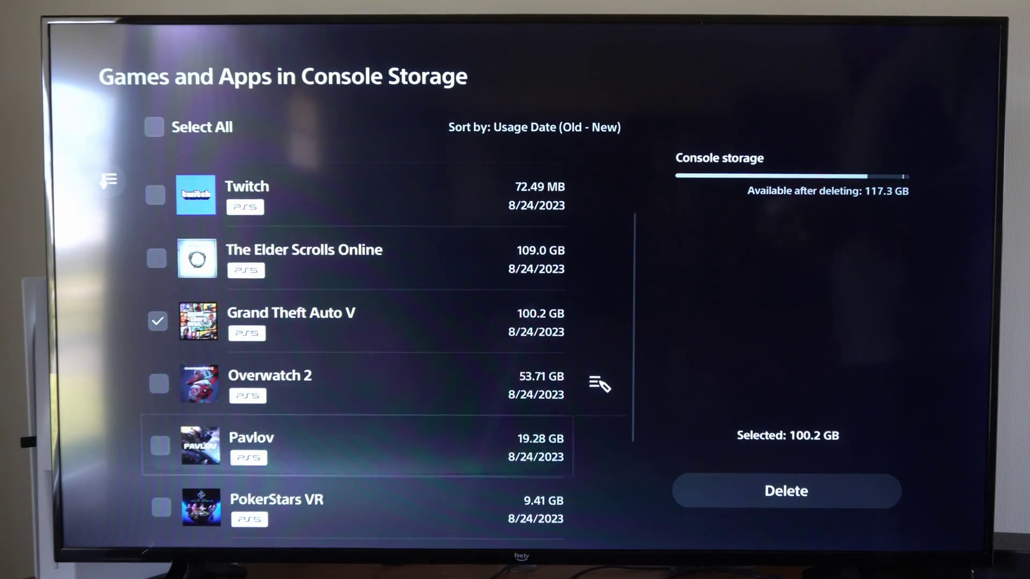
key(Down)
key(Down)
key(Right)
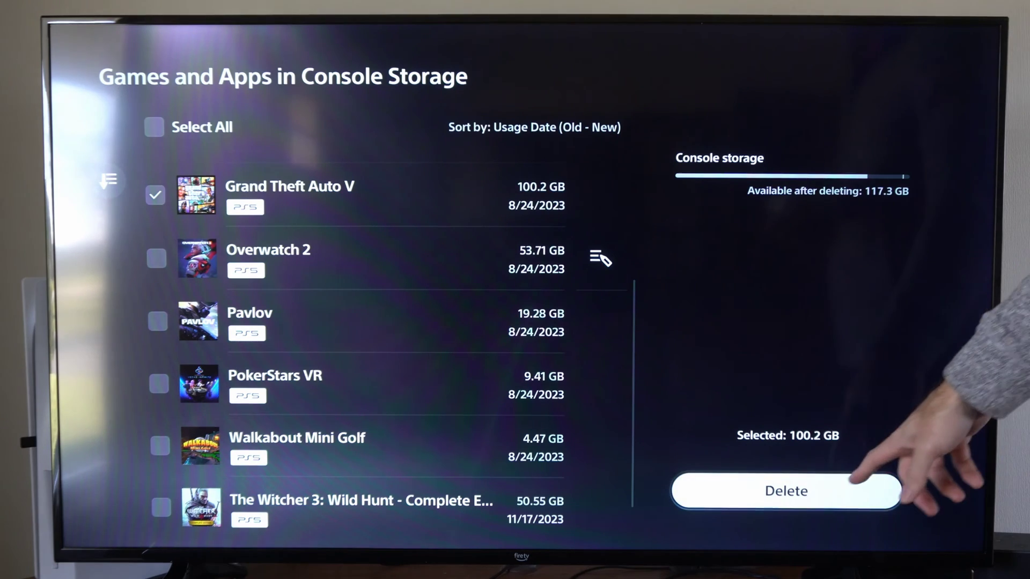
key(Left)
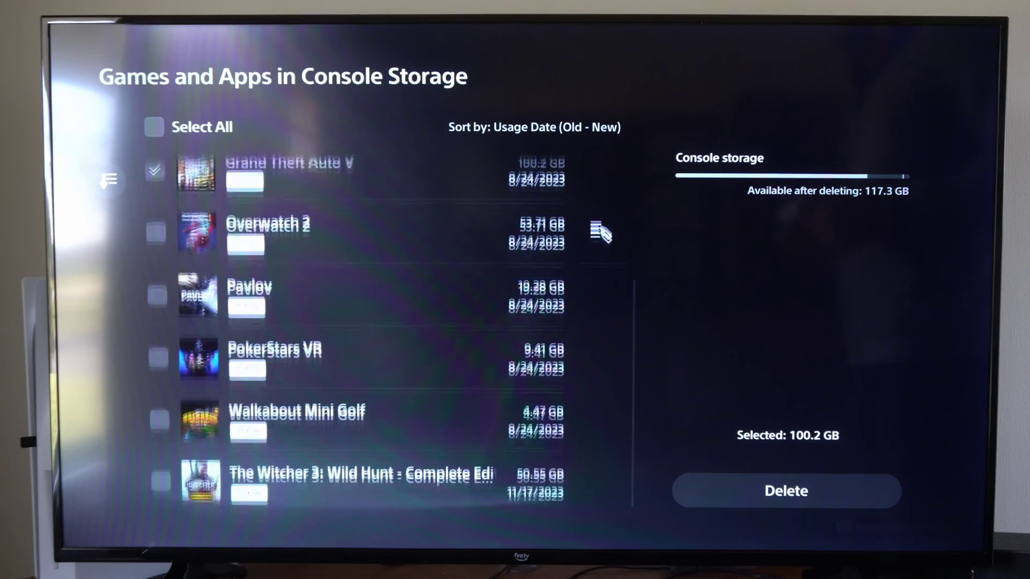
key(Down)
Step: Back out of delete mode and the game list to the Console Storage overview, nothing removed
key(Escape)
key(Up)
key(Up)
key(Up)
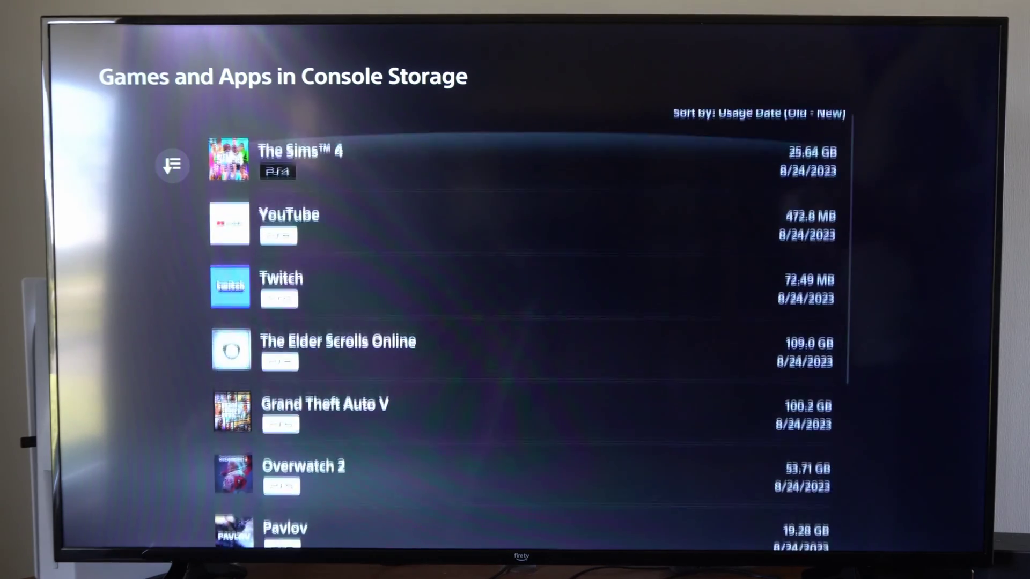
key(Escape)
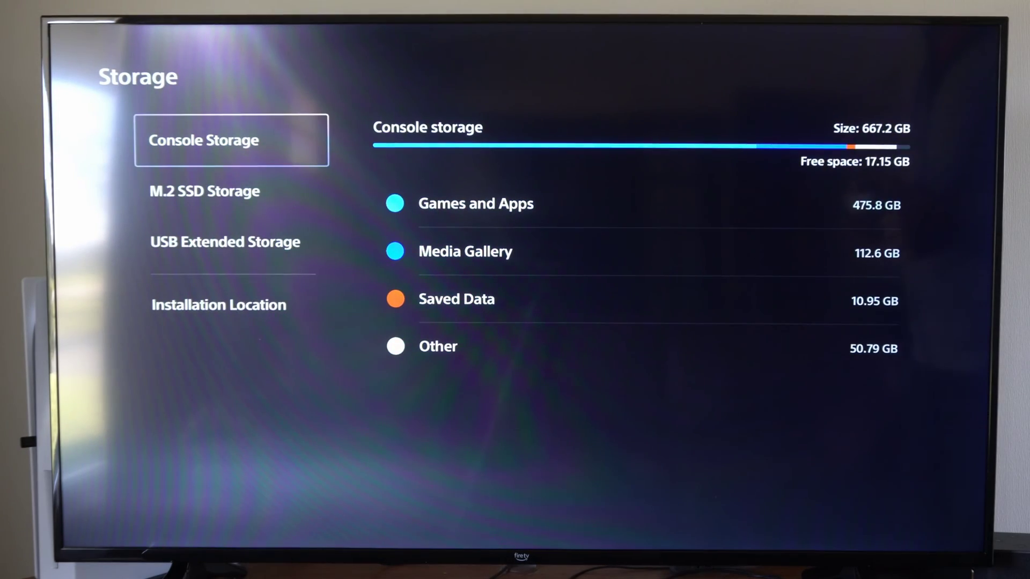